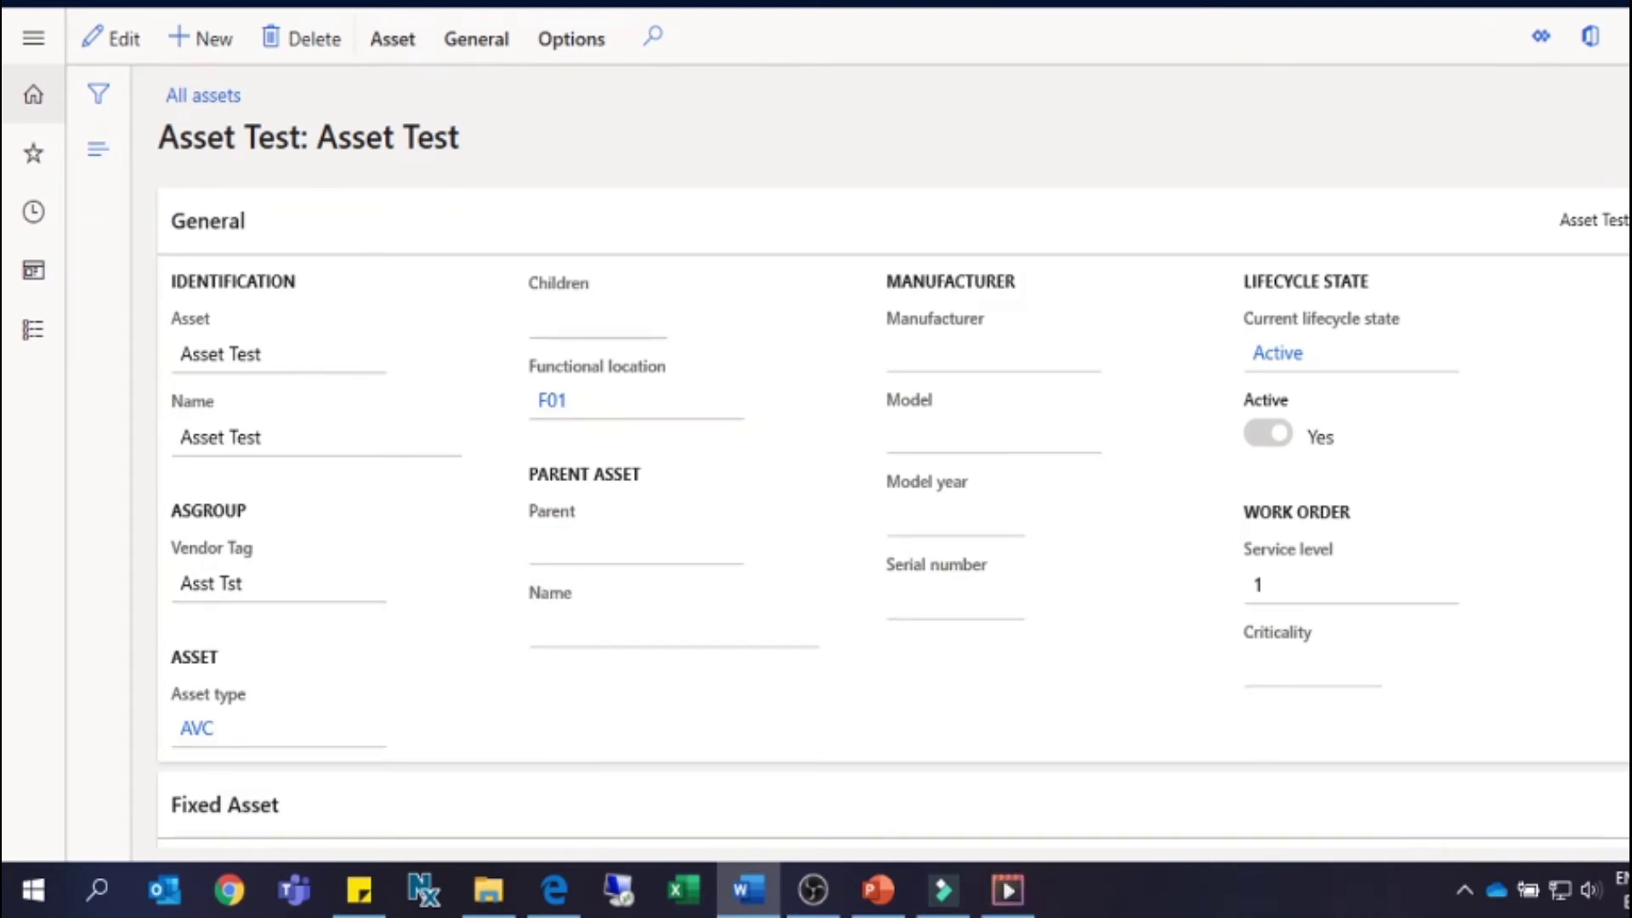
Review PrevTst's Bearing Replacement line interval settings and its Asset Test asset.
{"action": "key", "text": "alt+Tab"}
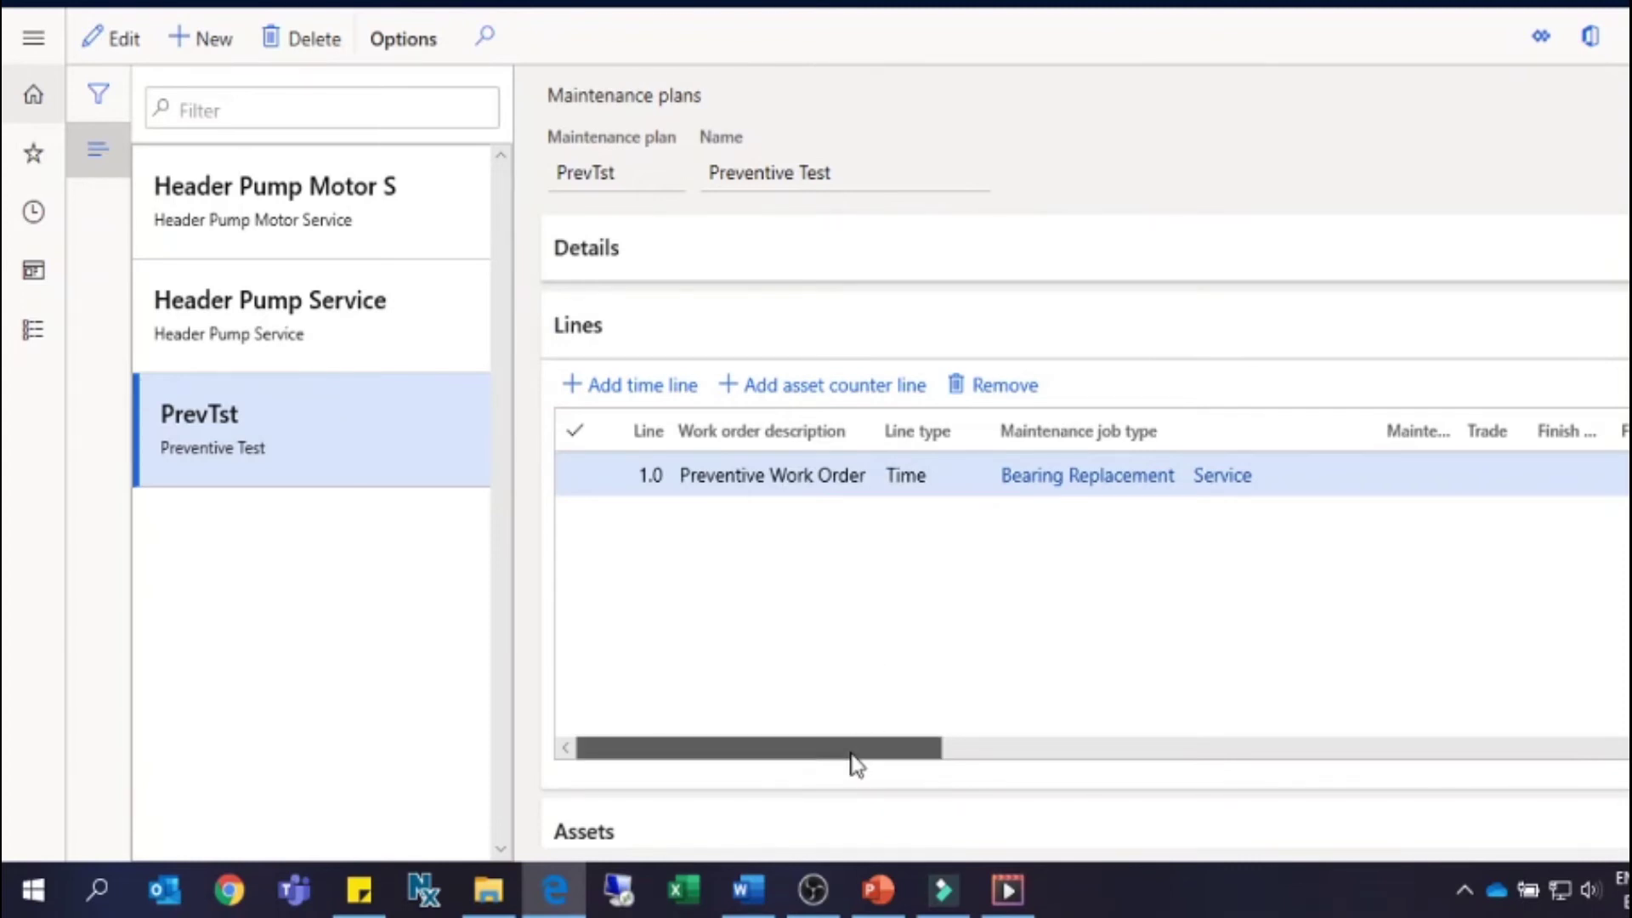
{"action": "left_click_drag", "start_coordinate": [853, 753], "coordinate": [1183, 745]}
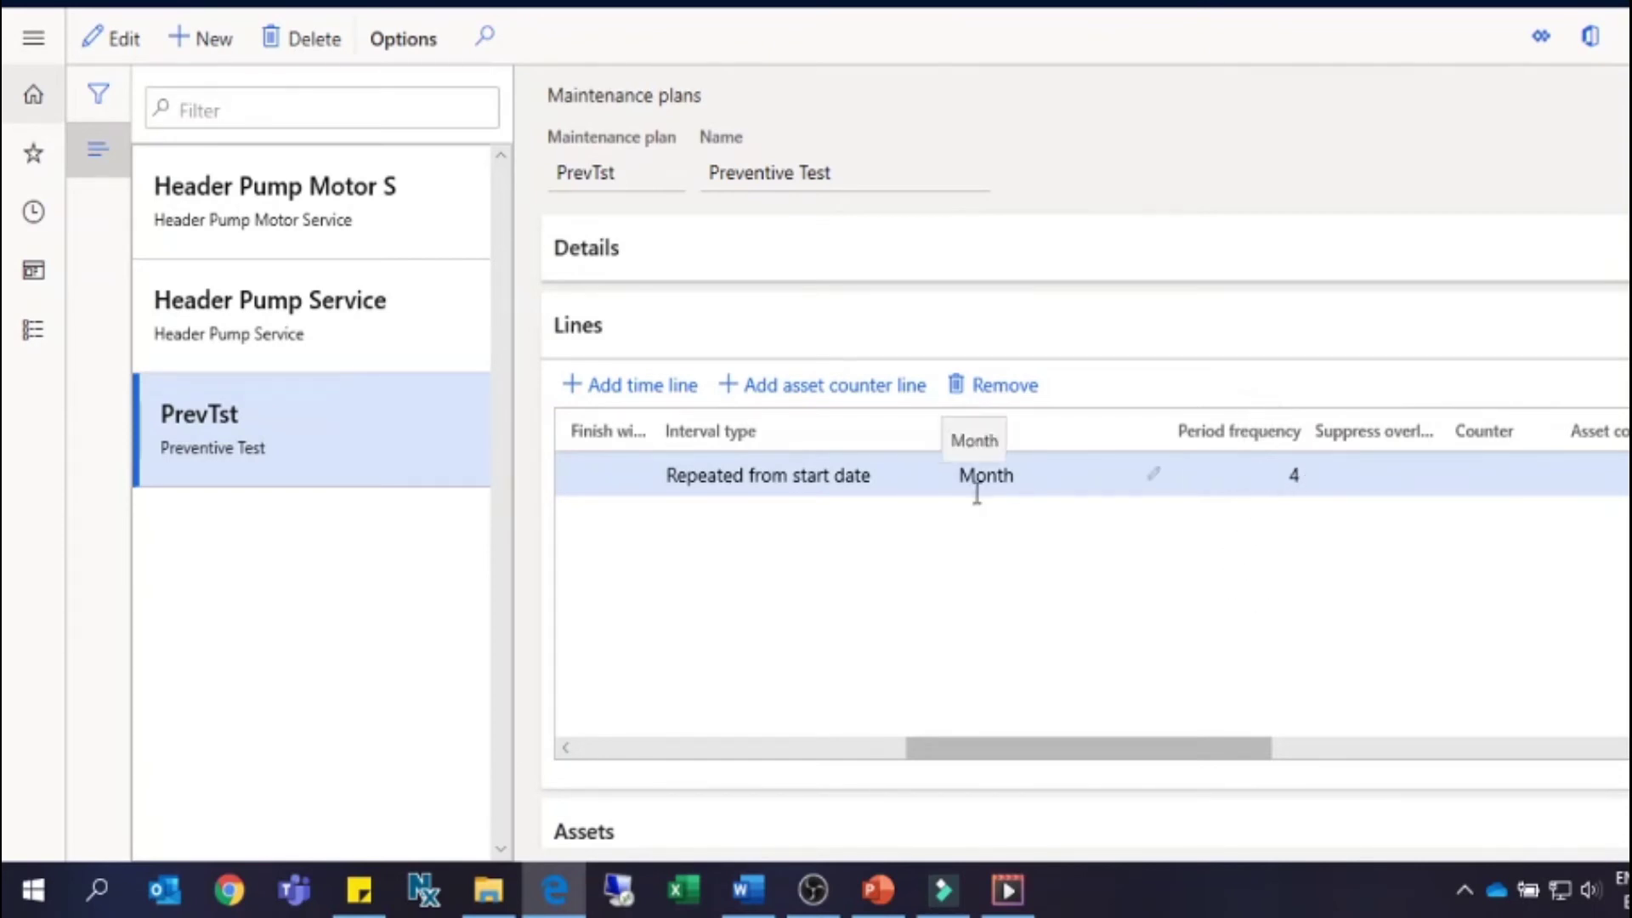
{"action": "mouse_move", "coordinate": [967, 748]}
{"action": "left_mouse_down"}
{"action": "mouse_move", "coordinate": [646, 780]}
{"action": "mouse_move", "coordinate": [532, 735]}
{"action": "left_mouse_up"}
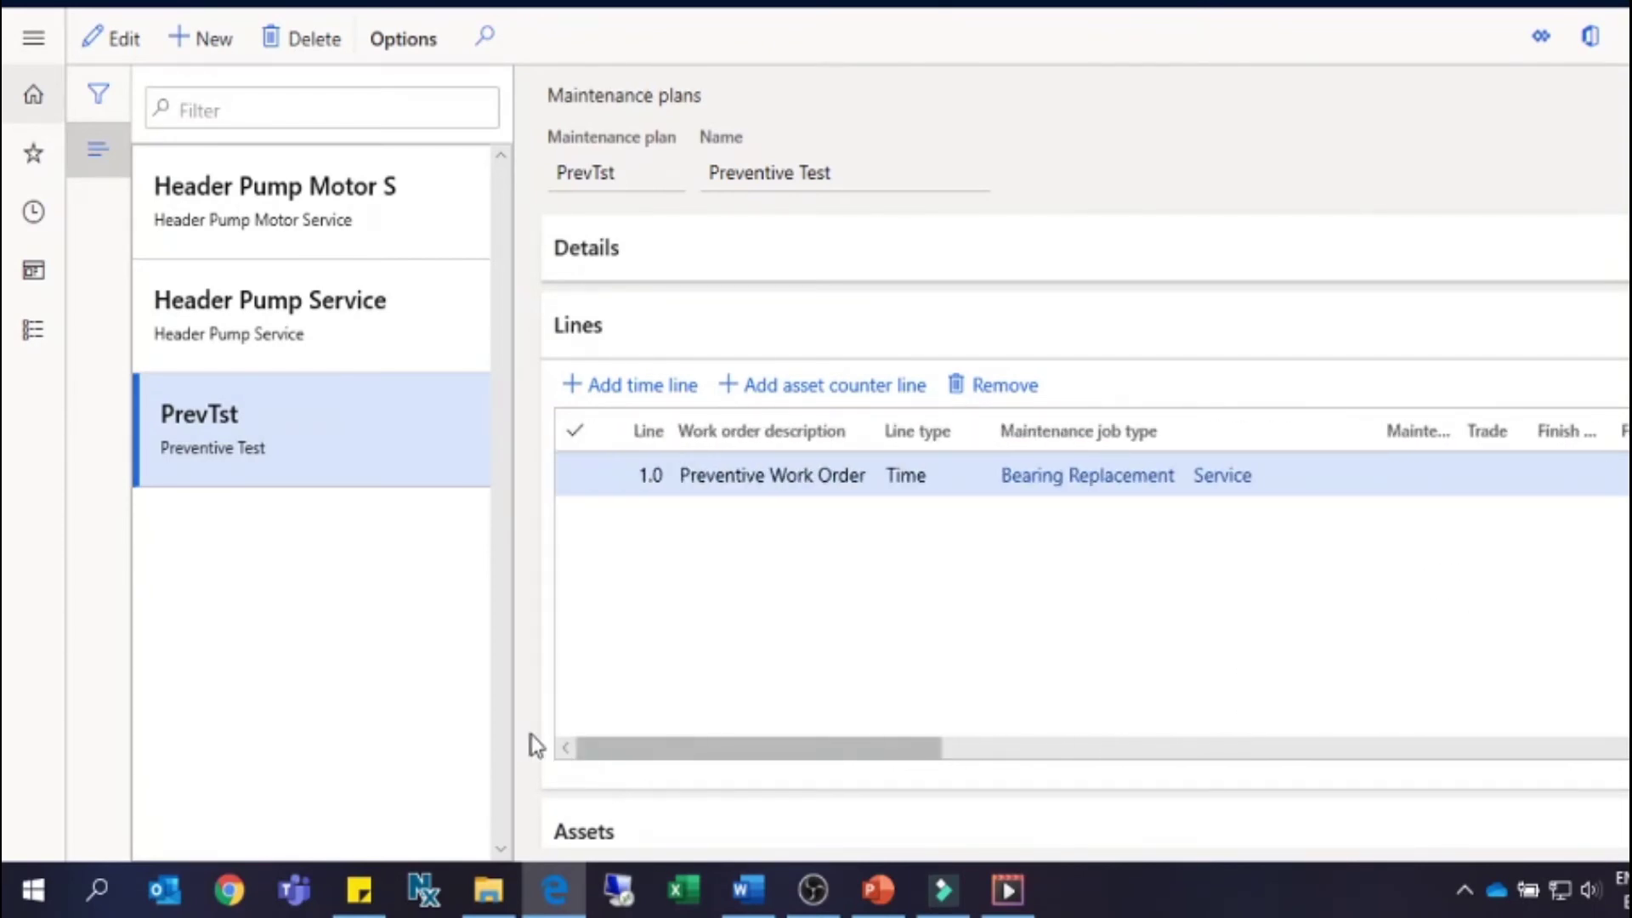
{"action": "scroll", "coordinate": [533, 734], "scroll_direction": "down", "scroll_amount": 1}
{"action": "scroll", "coordinate": [533, 737], "scroll_direction": "down", "scroll_amount": 2}
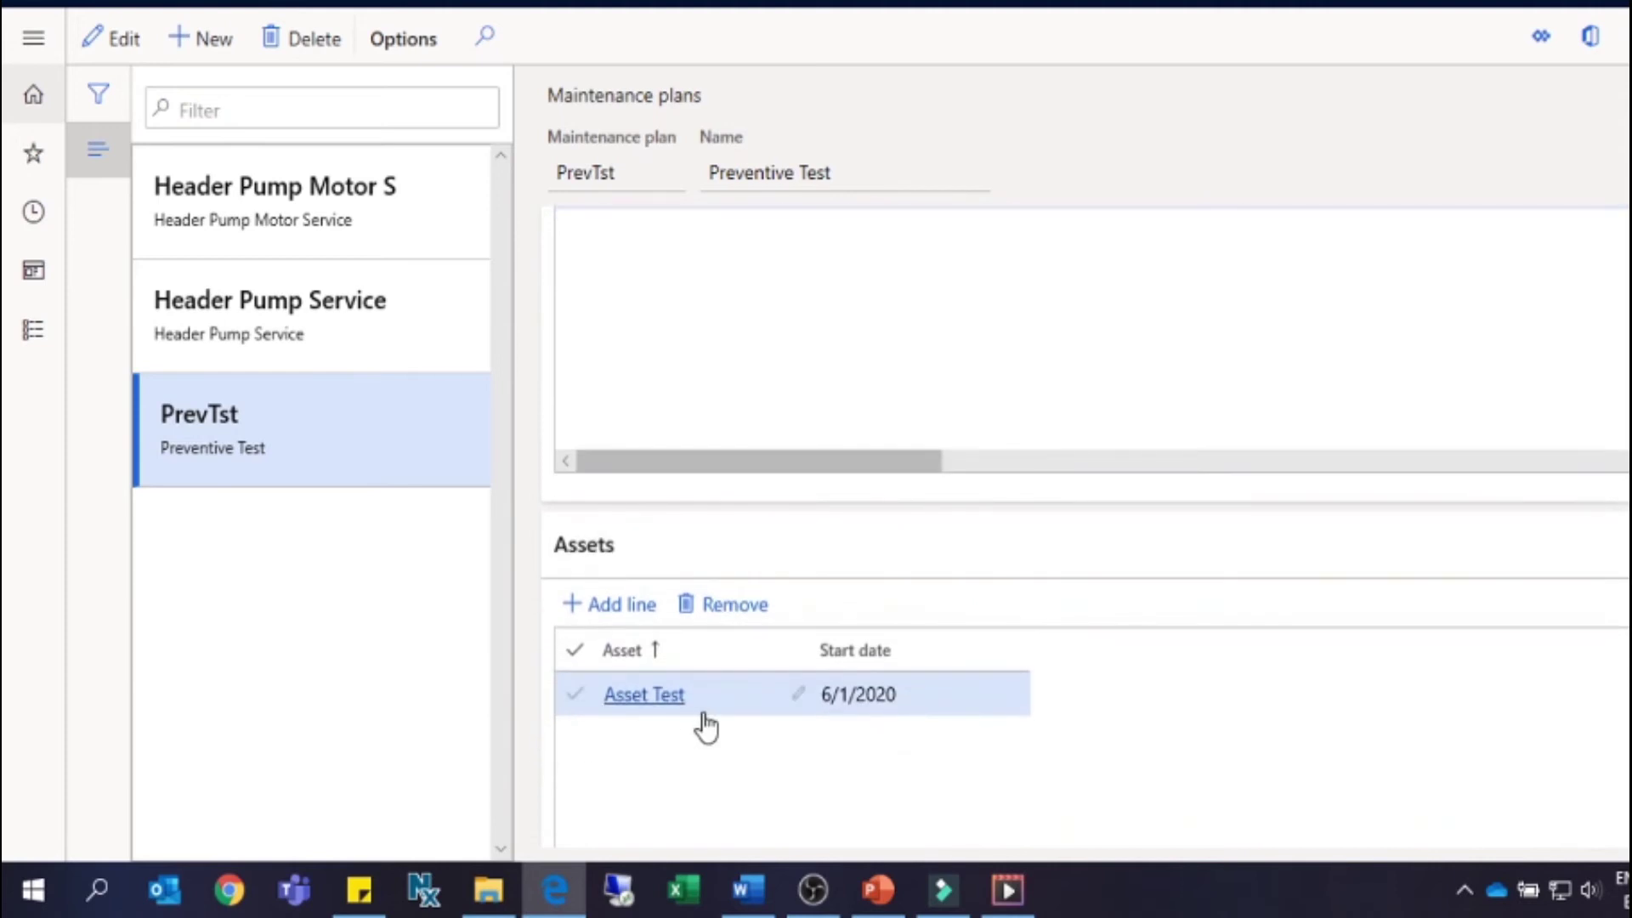
{"action": "scroll", "coordinate": [769, 670], "scroll_direction": "down", "scroll_amount": 4}
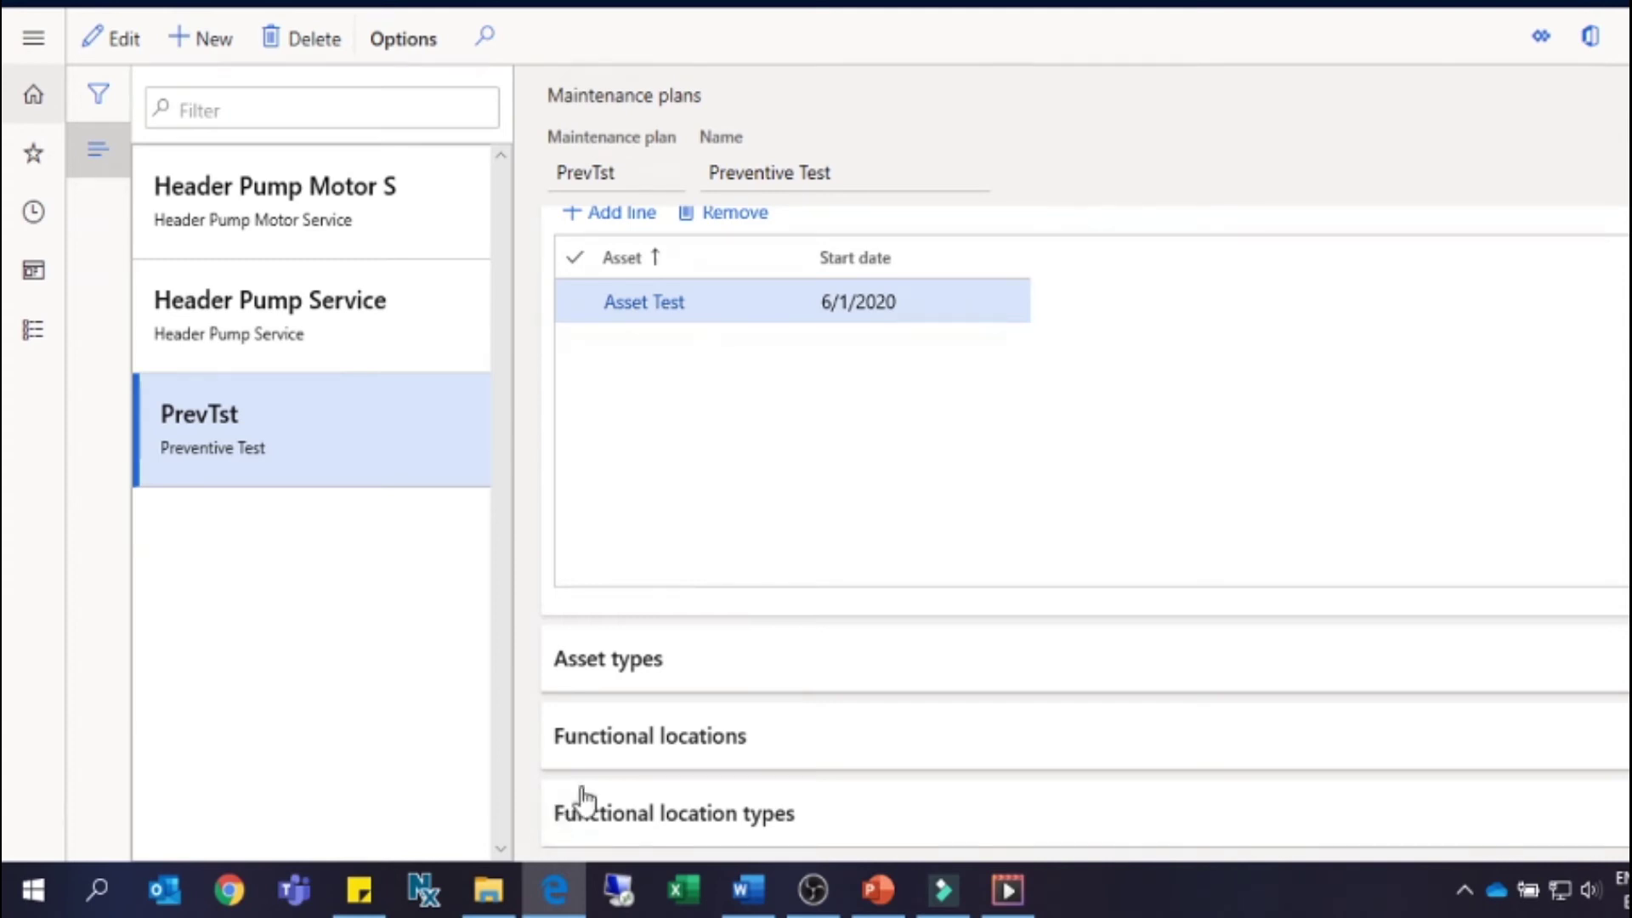
{"action": "left_click", "coordinate": [812, 889]}
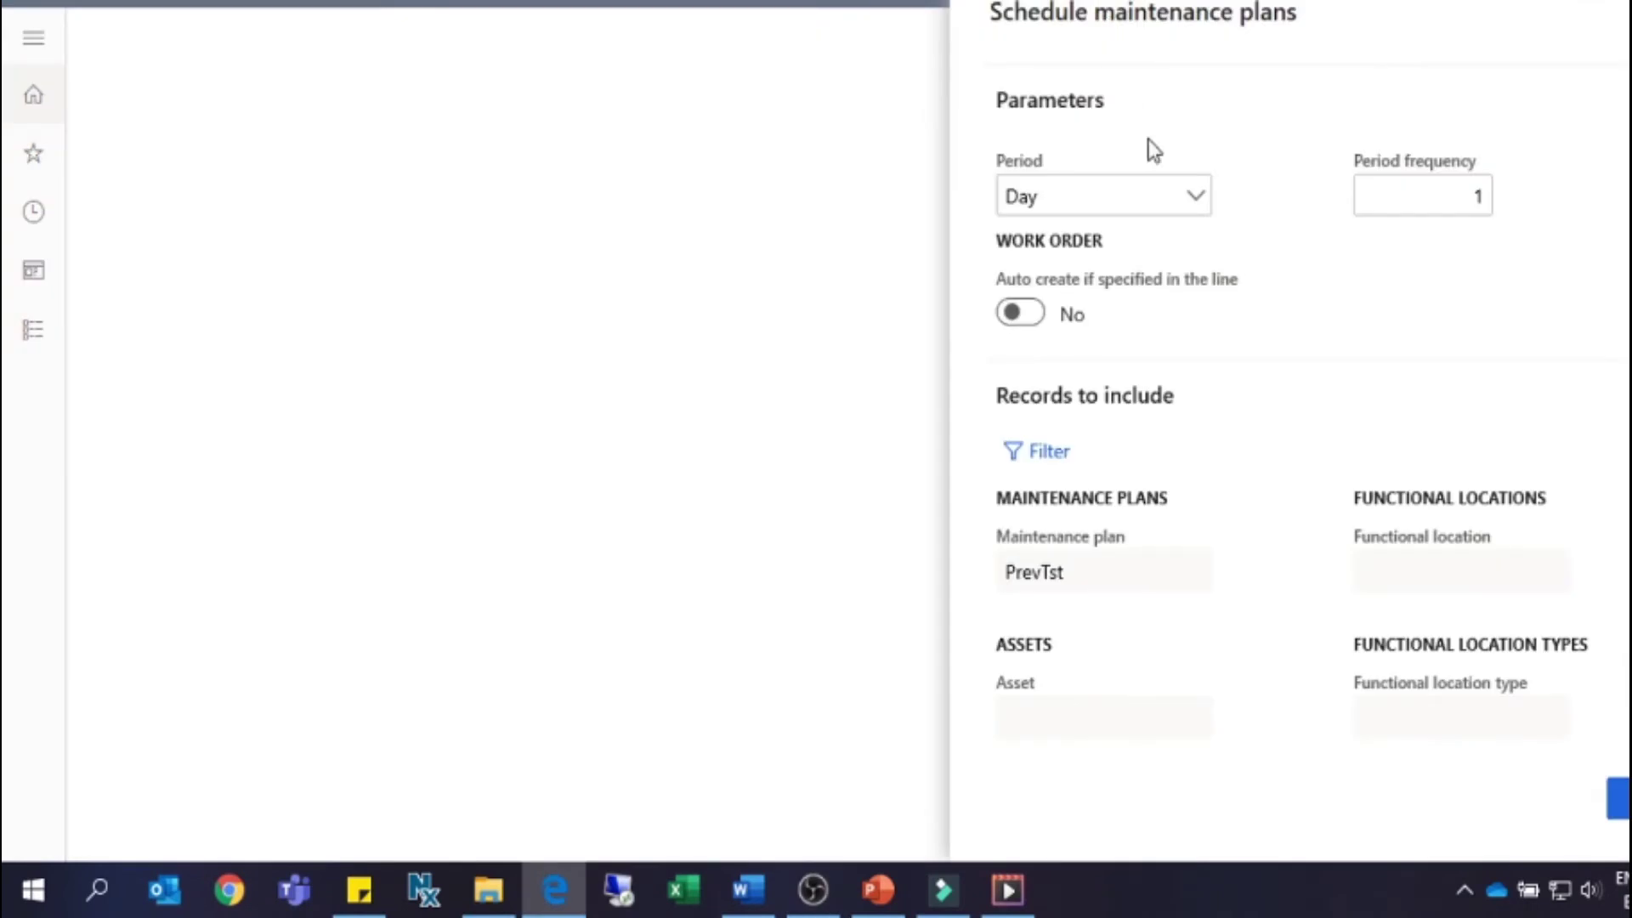
Set scheduling to period Year, frequency 1, with the plan filter kept at PrevTst.
{"action": "left_click", "coordinate": [1194, 199]}
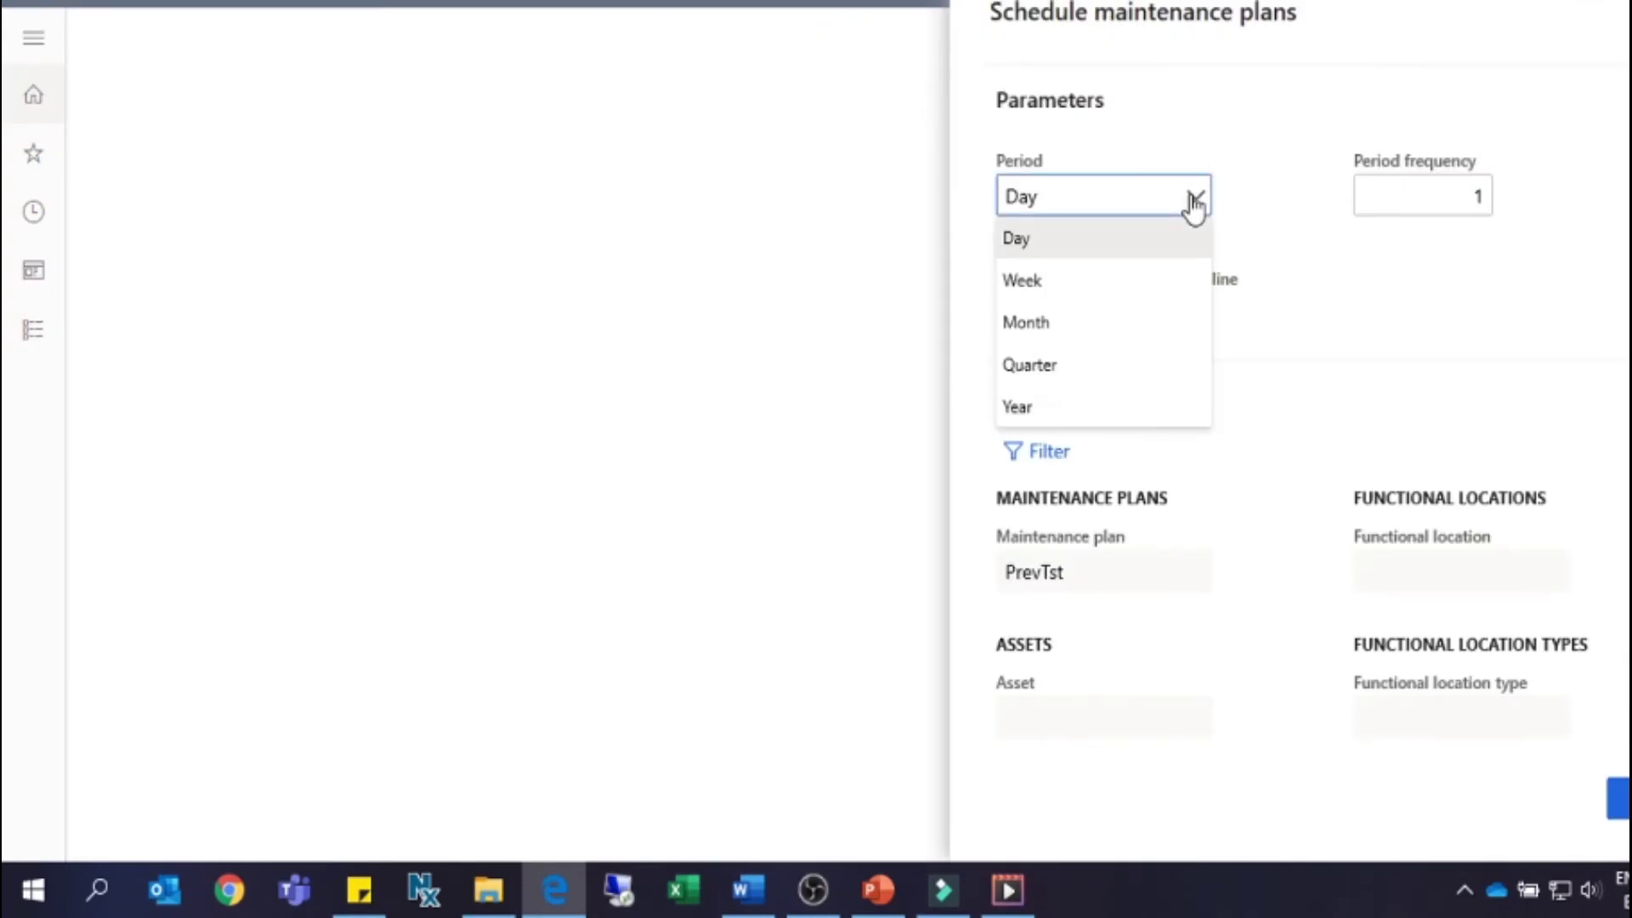
{"action": "left_click", "coordinate": [1068, 412]}
{"action": "left_click", "coordinate": [1443, 199]}
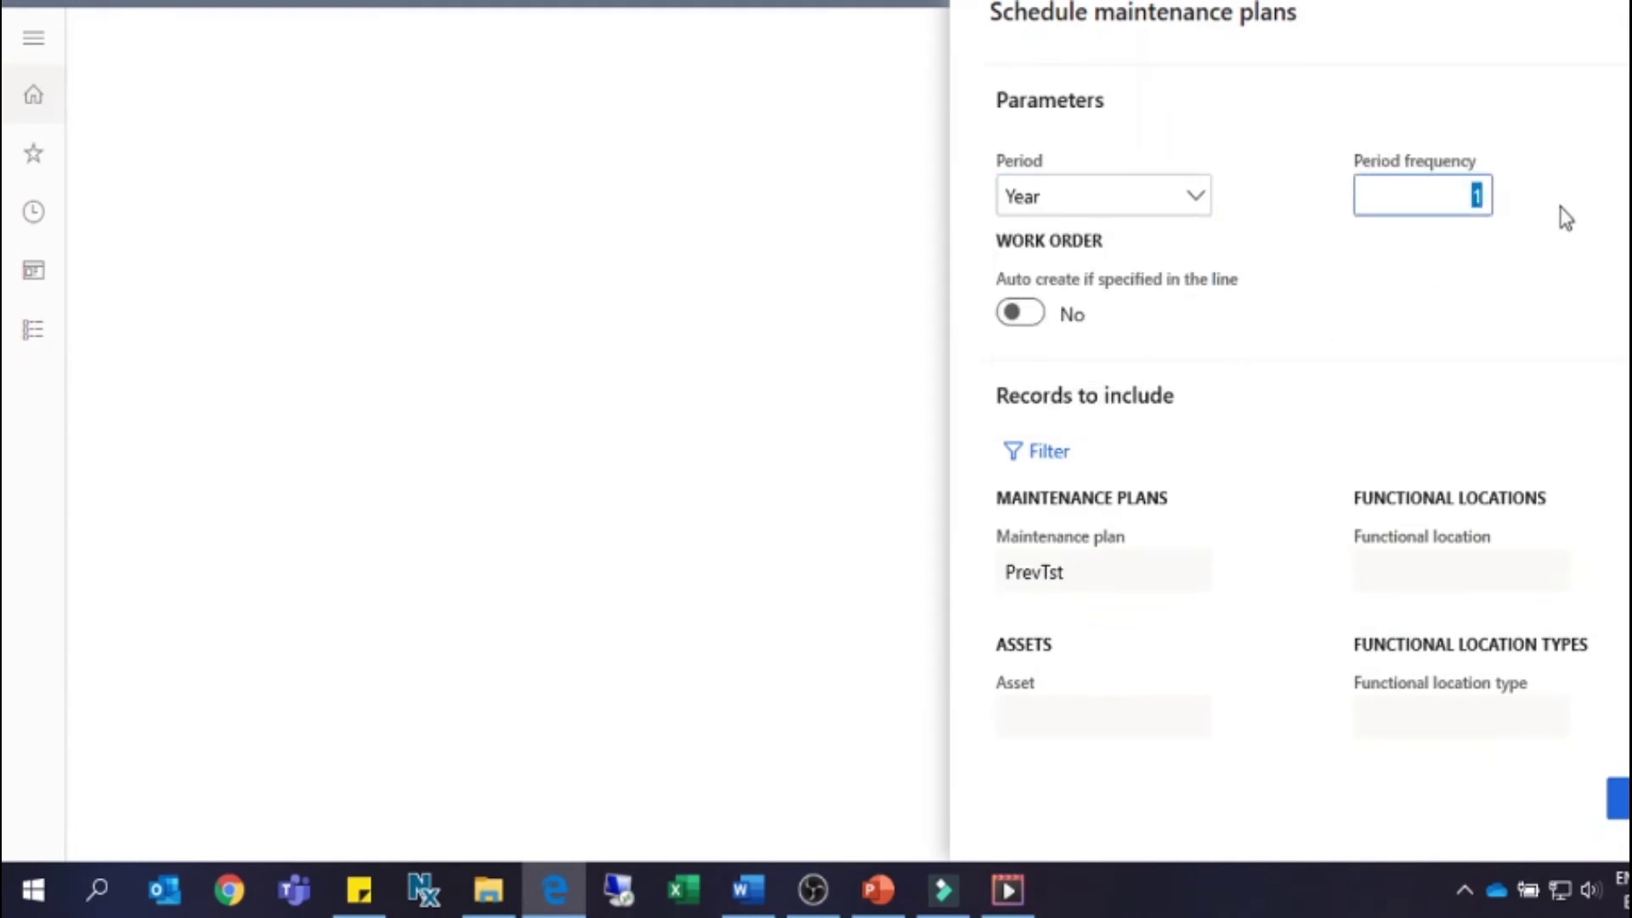
{"action": "left_click", "coordinate": [1436, 248]}
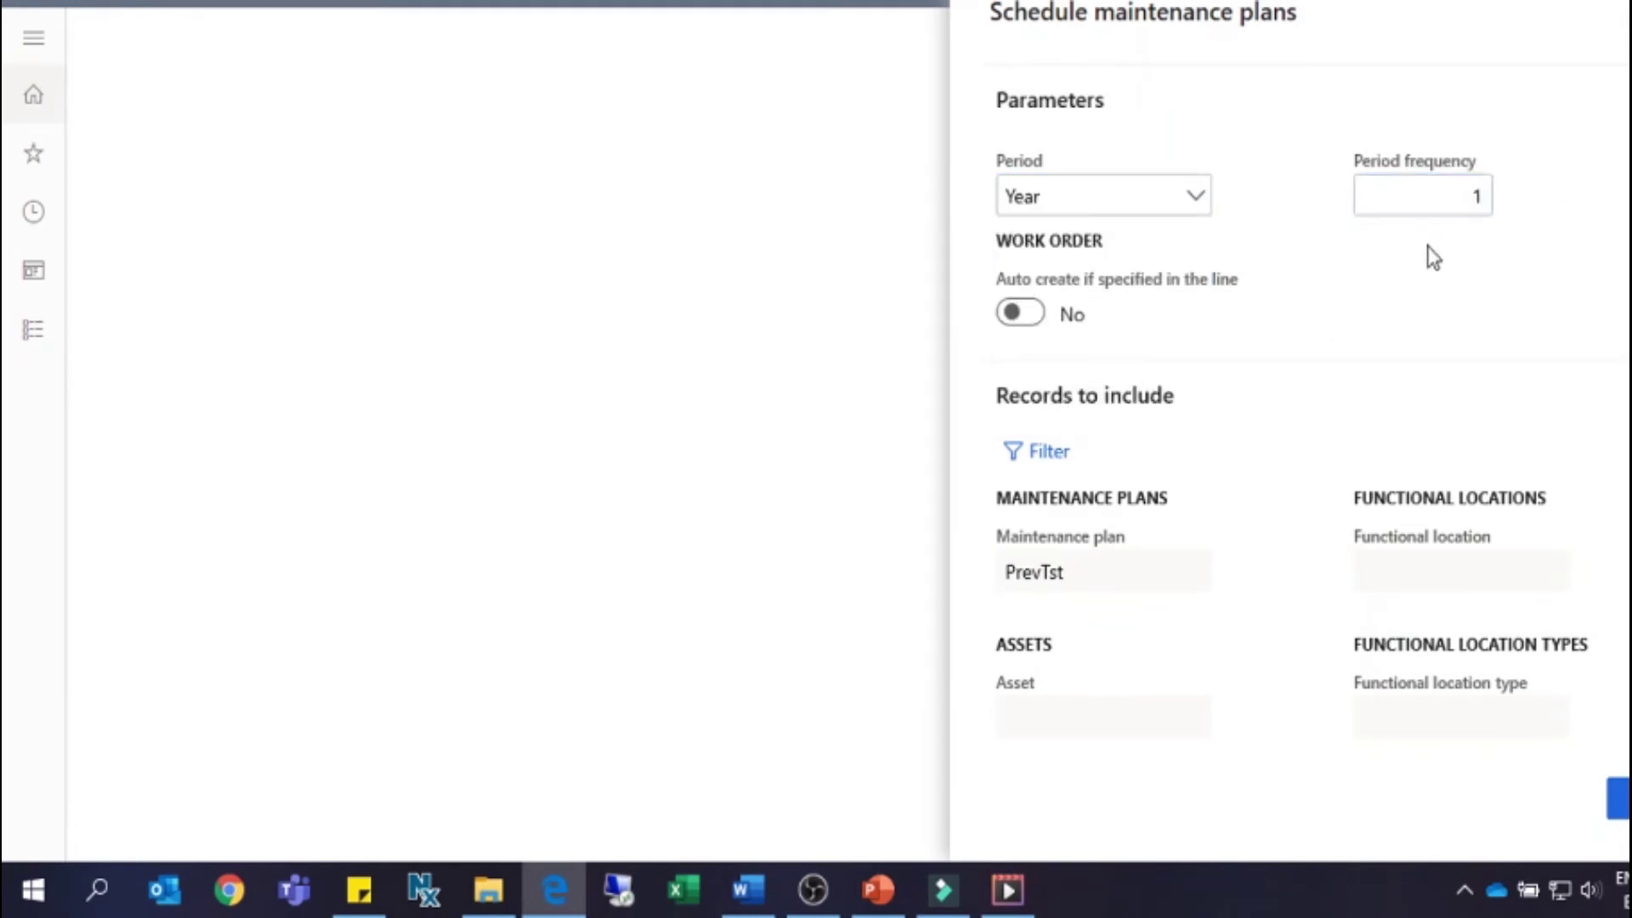
{"action": "left_click", "coordinate": [1436, 200]}
{"action": "left_click", "coordinate": [1518, 206]}
{"action": "left_click", "coordinate": [1090, 575]}
{"action": "left_click_drag", "start_coordinate": [1089, 574], "coordinate": [1000, 591]}
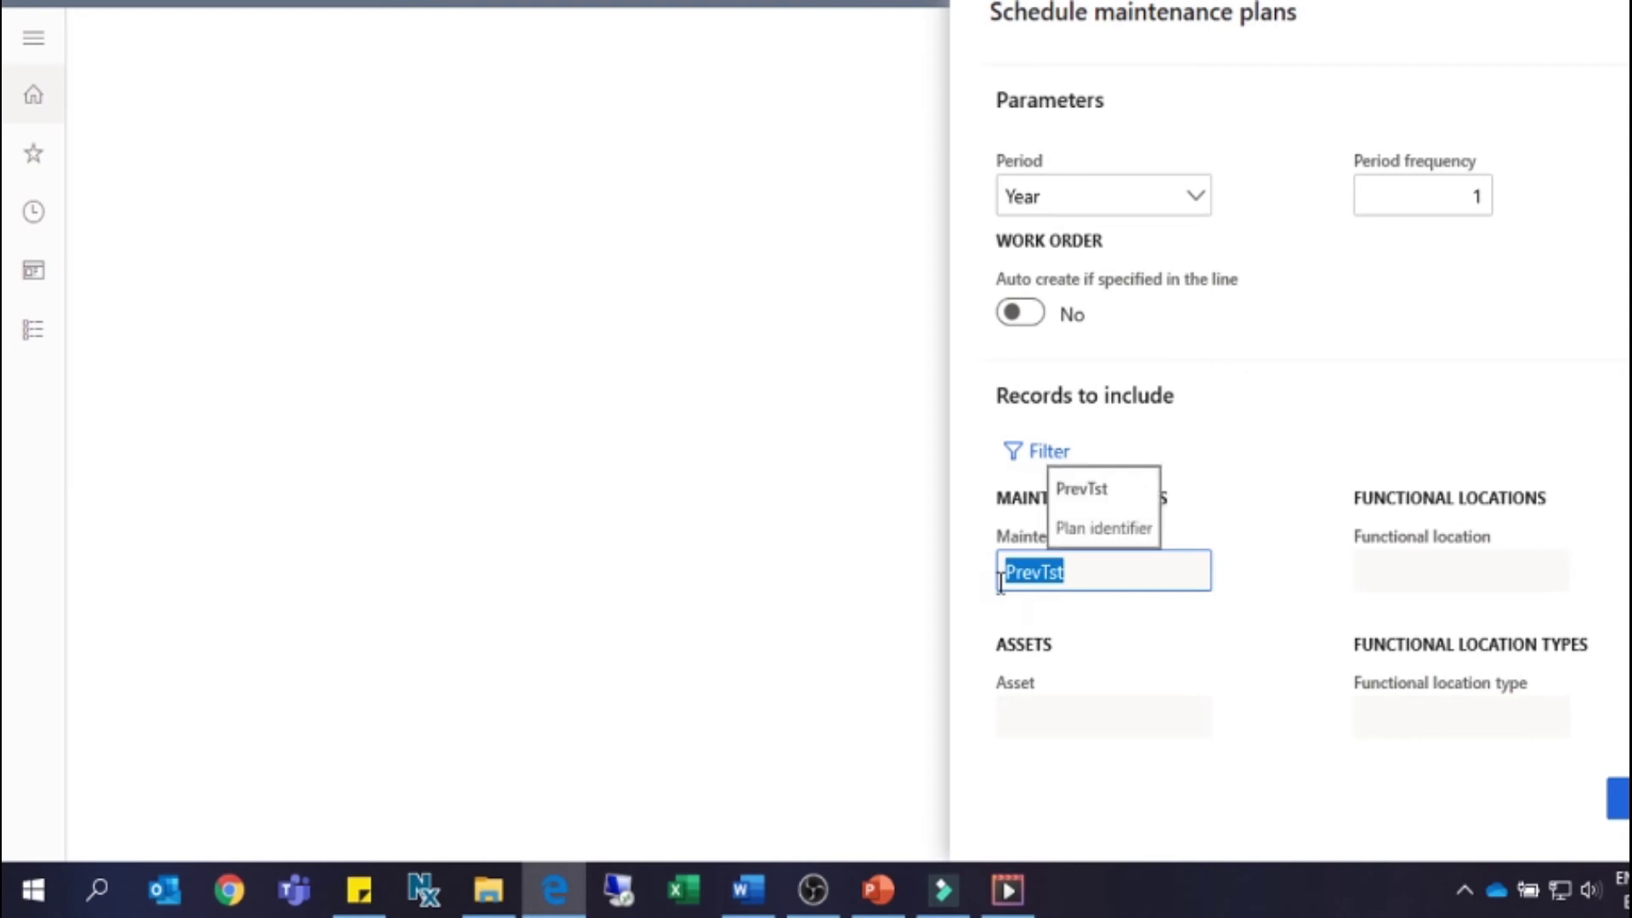
{"action": "left_click", "coordinate": [1090, 612]}
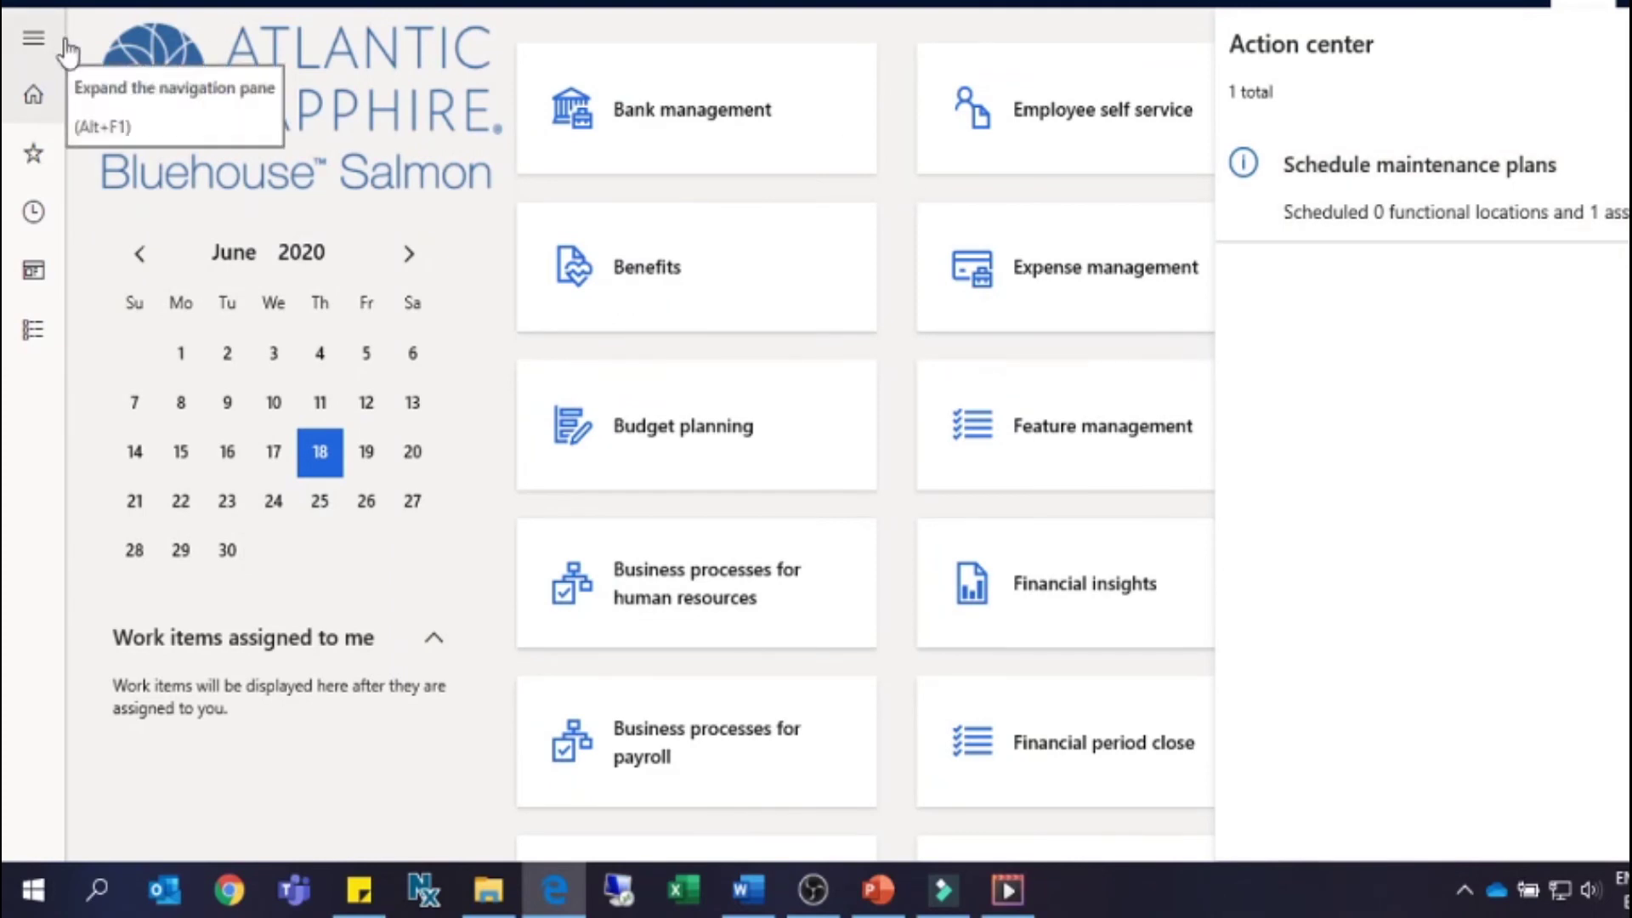
Dismiss the scheduling notification panel.
{"action": "left_click", "coordinate": [109, 765]}
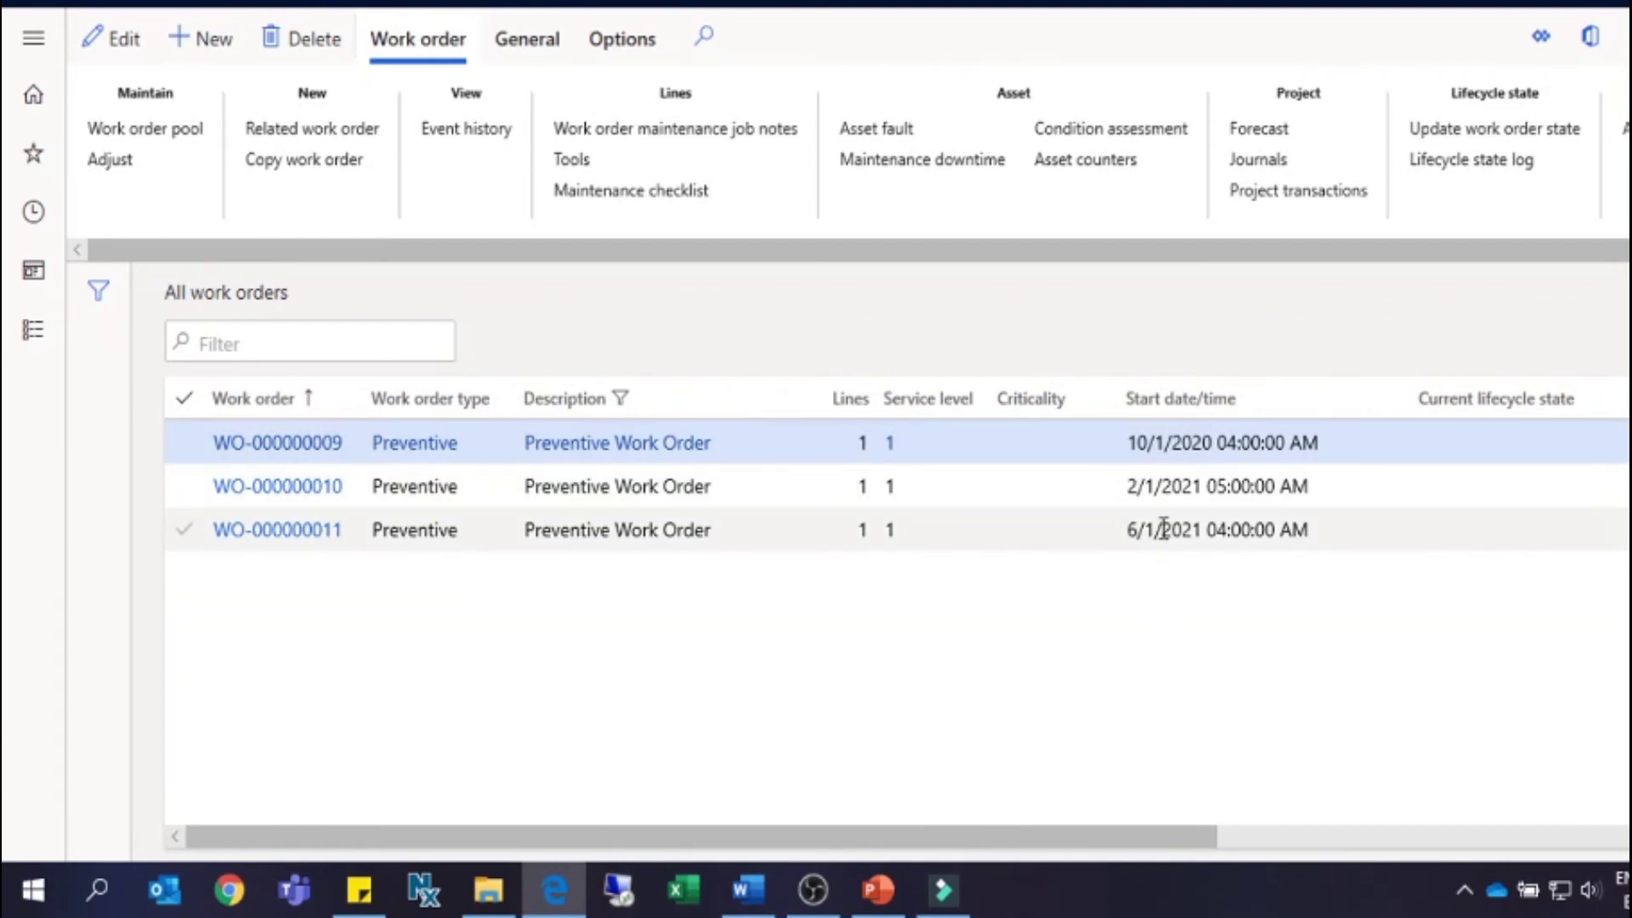
Check the new preventive work orders' start dates and select WO-000000009.
{"action": "mouse_move", "coordinate": [1120, 442]}
{"action": "left_mouse_down"}
{"action": "mouse_move", "coordinate": [1334, 440]}
{"action": "mouse_move", "coordinate": [1165, 496]}
{"action": "left_mouse_up"}
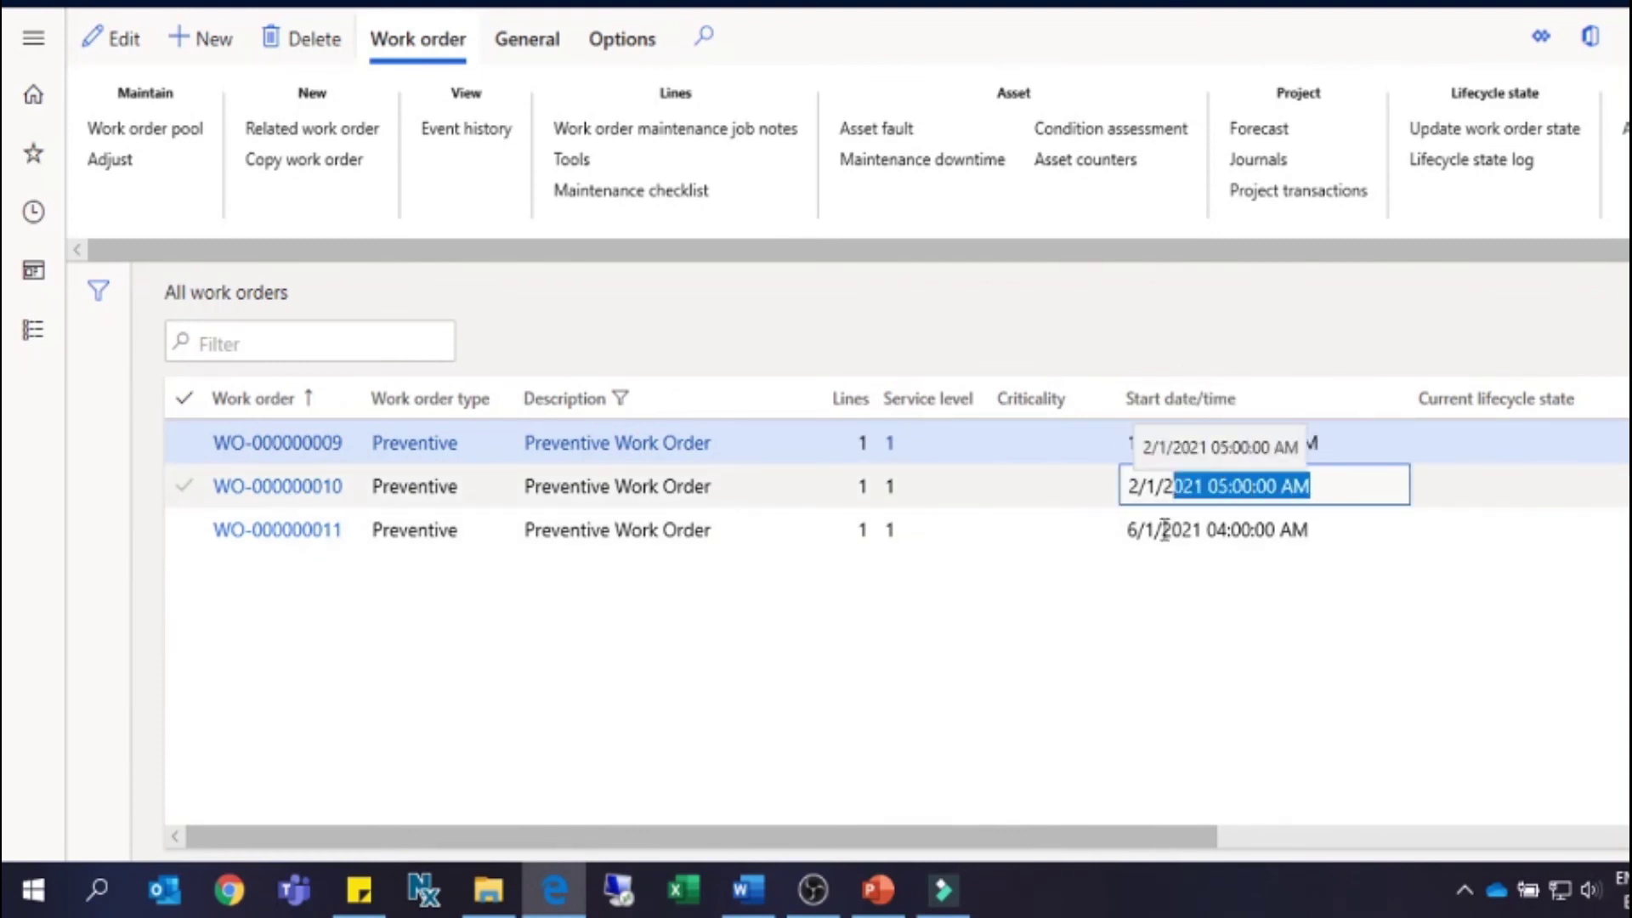
{"action": "left_click", "coordinate": [276, 449]}
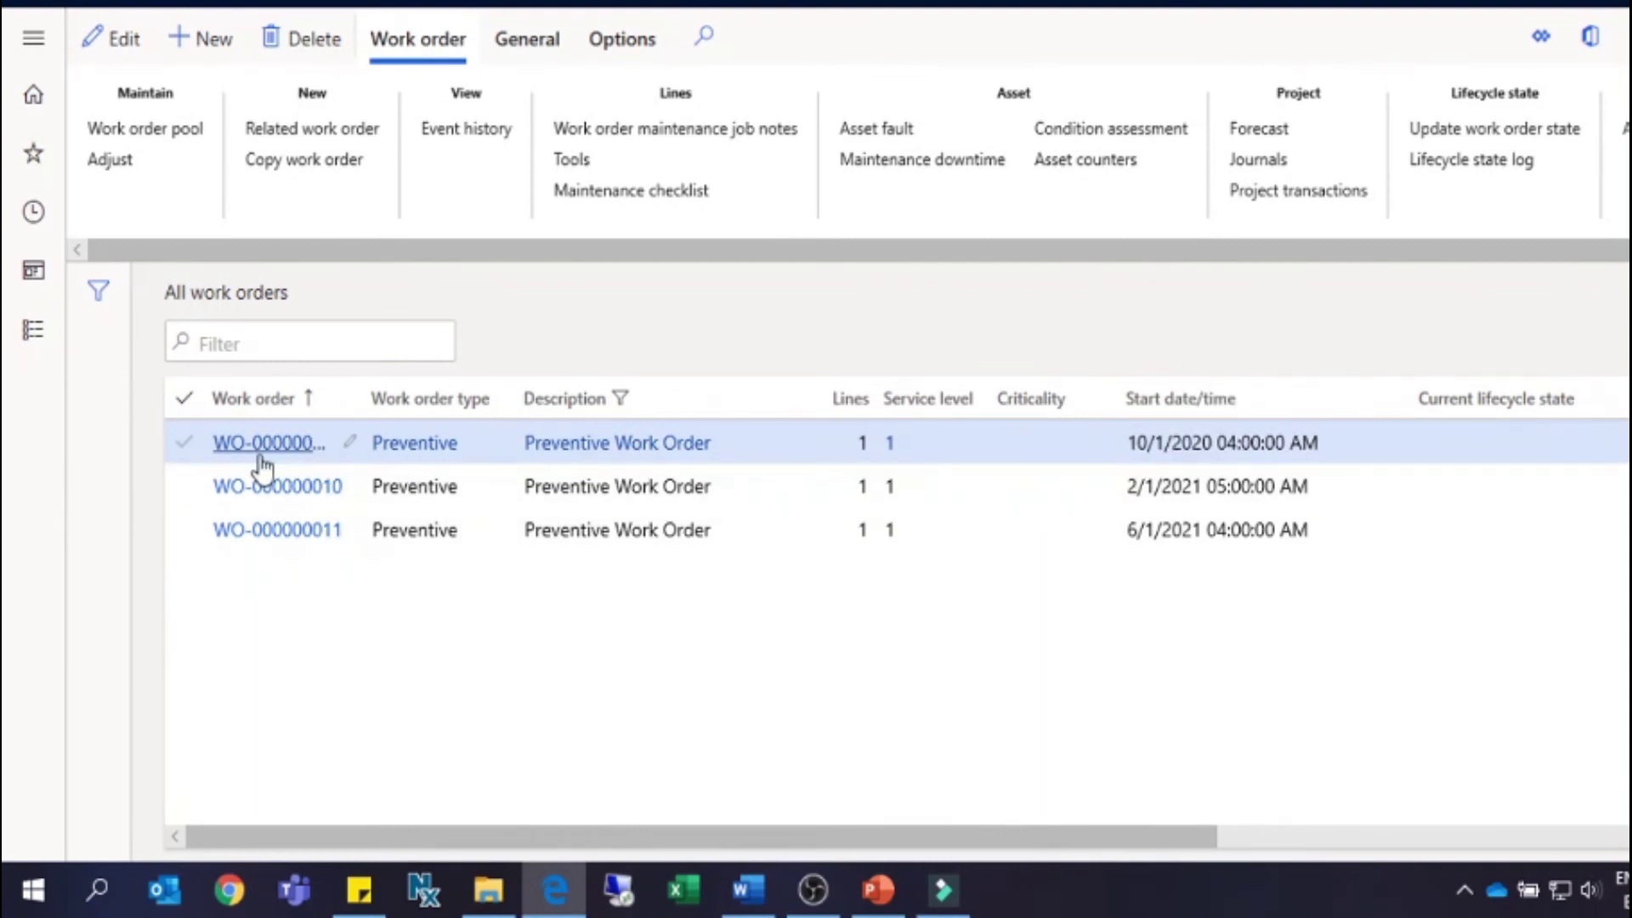
Open WO-000000009 to view its Bearing Replacement job for Asset Test at F01.
{"action": "left_click", "coordinate": [261, 458]}
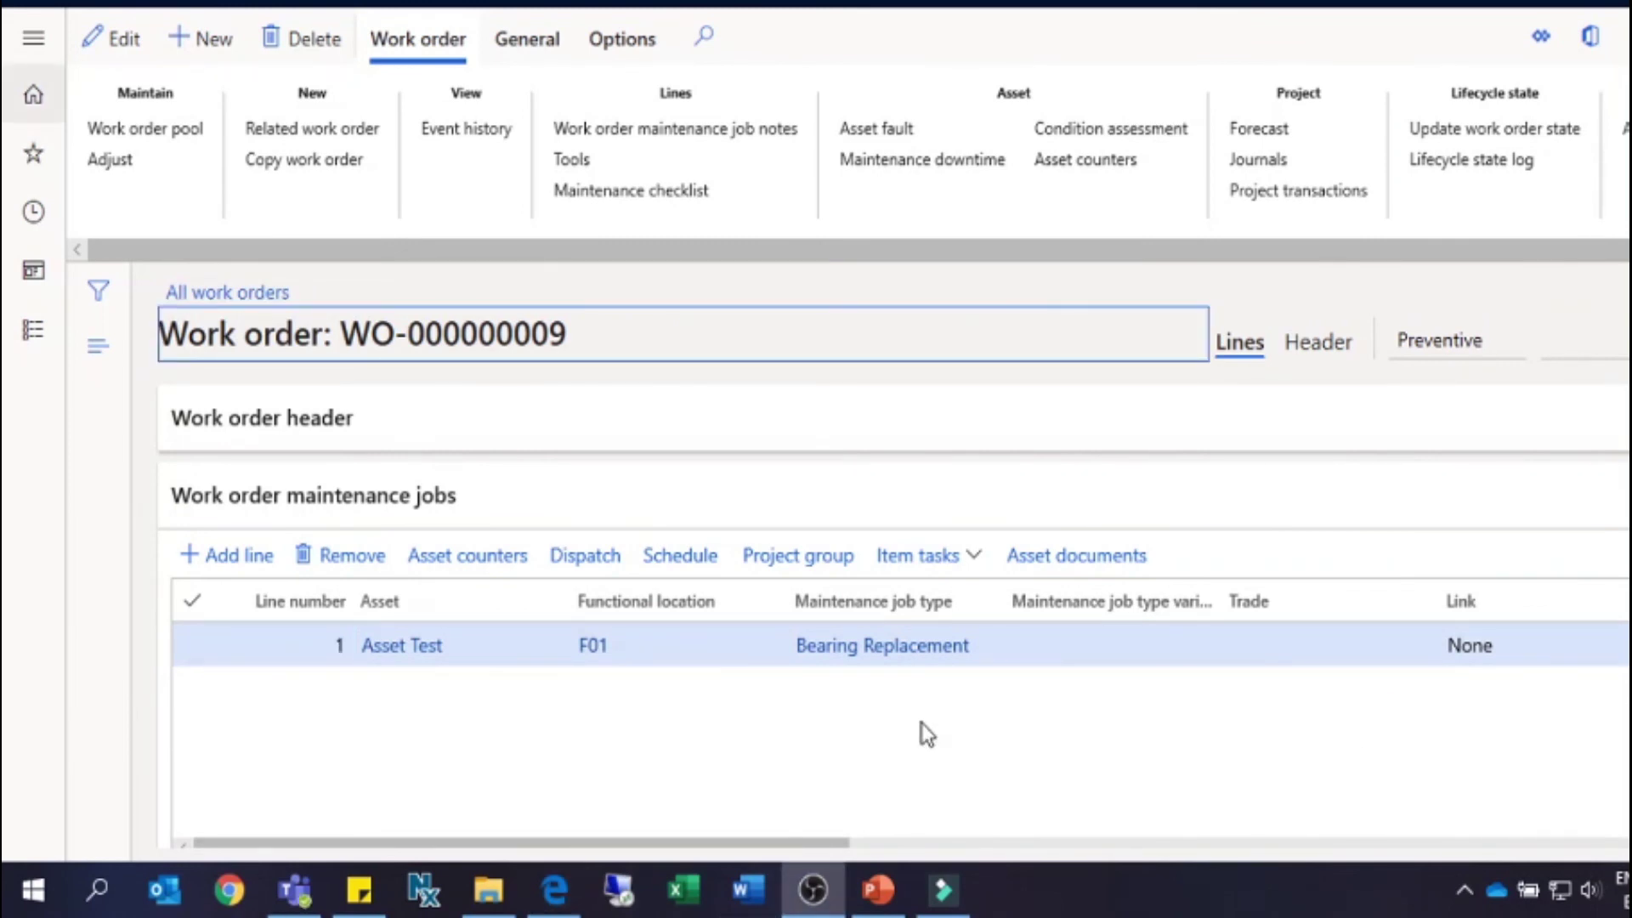
{"action": "left_click", "coordinate": [143, 418]}
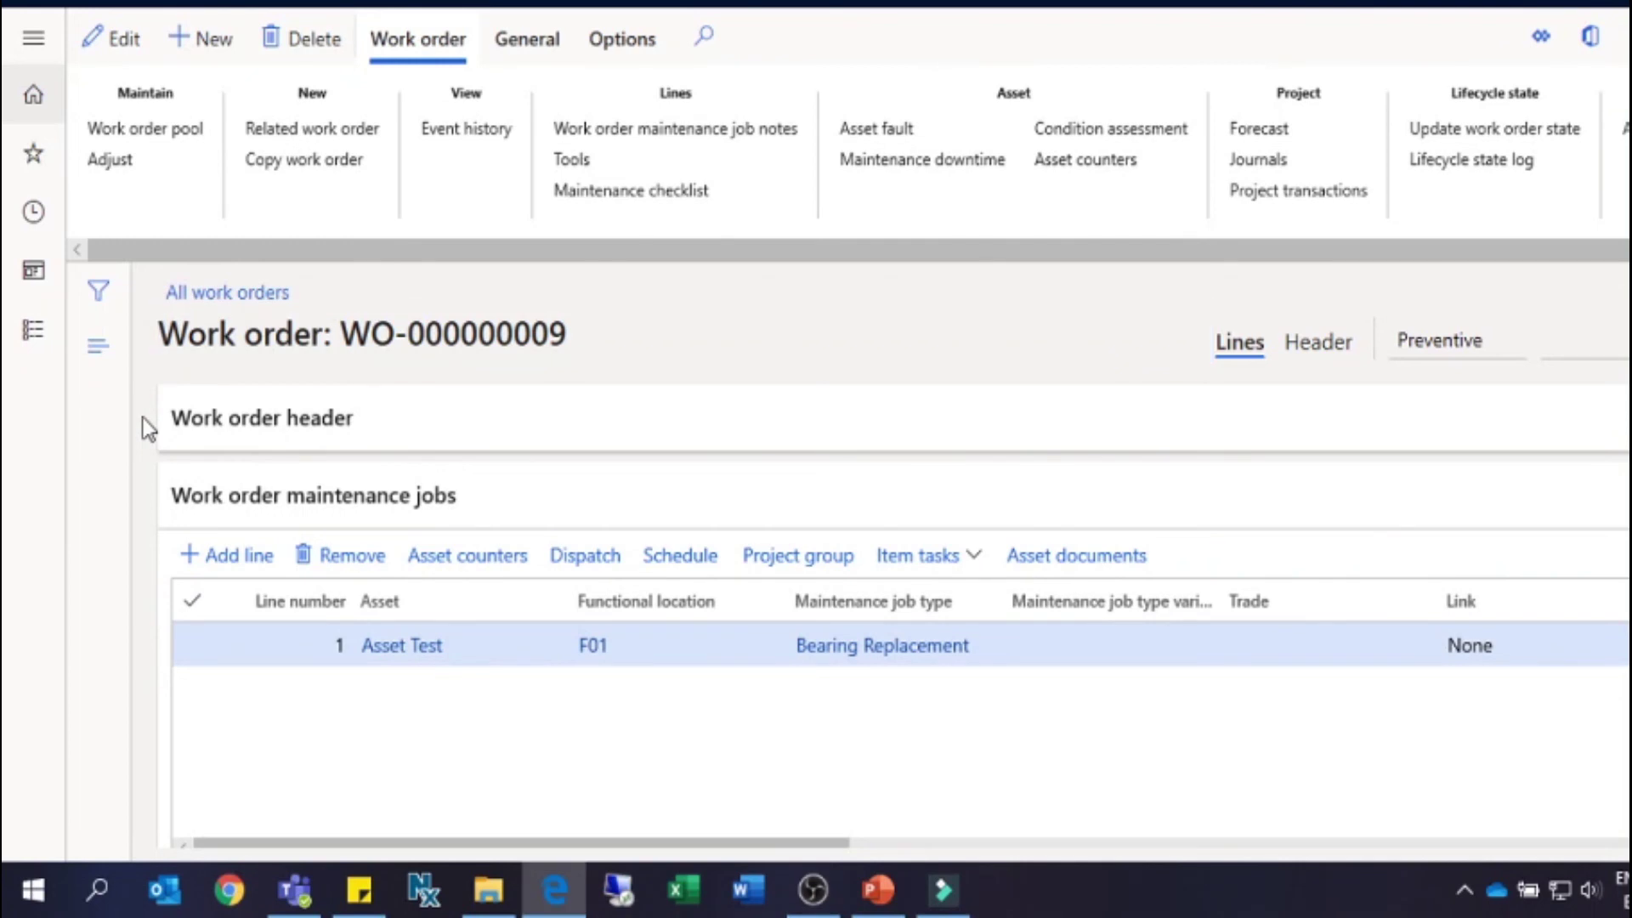